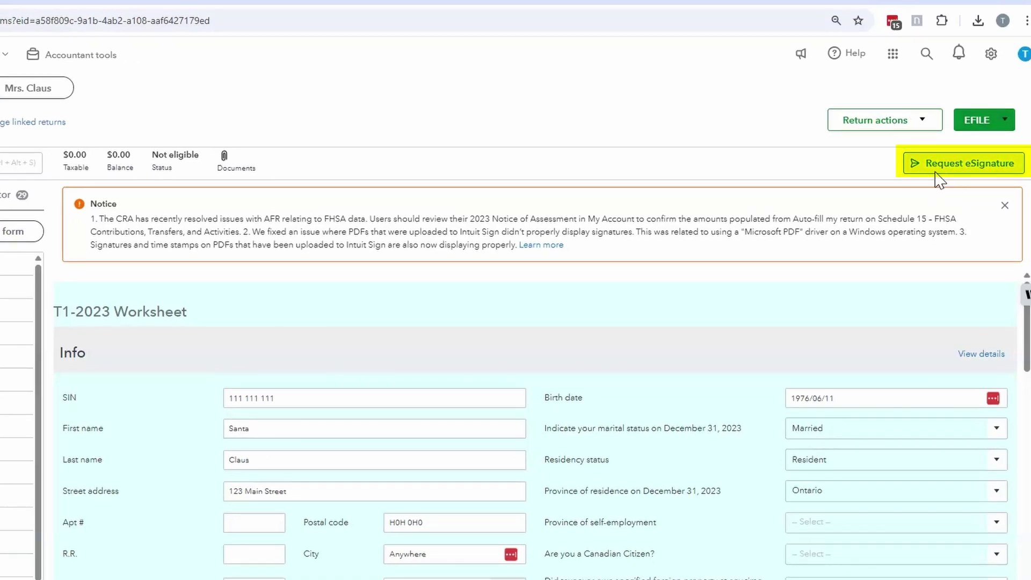
Start an eSignature request with the T183 form ticked, alongside T1013EFILE-2023.pdf.
click(935, 171)
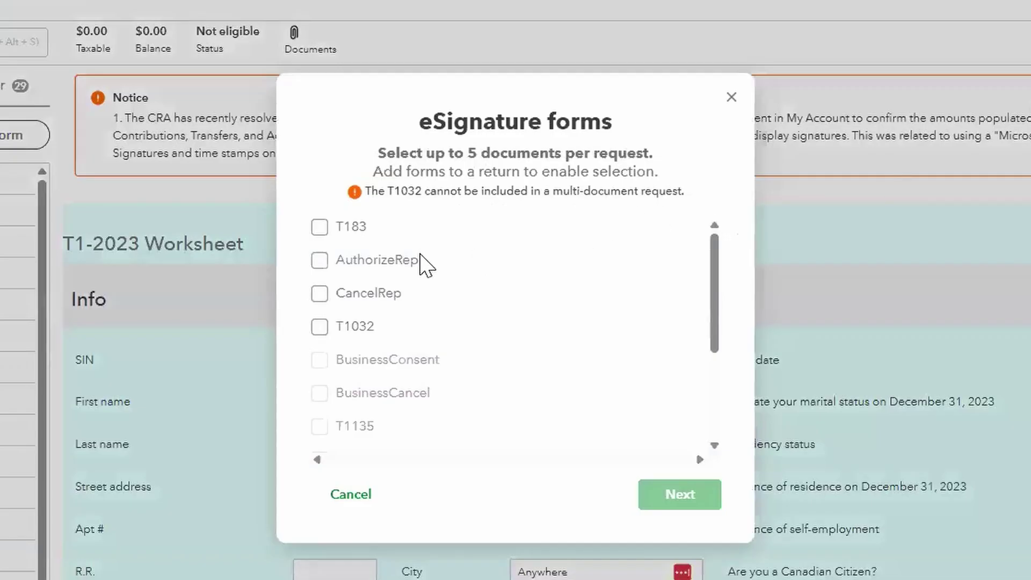
click(318, 228)
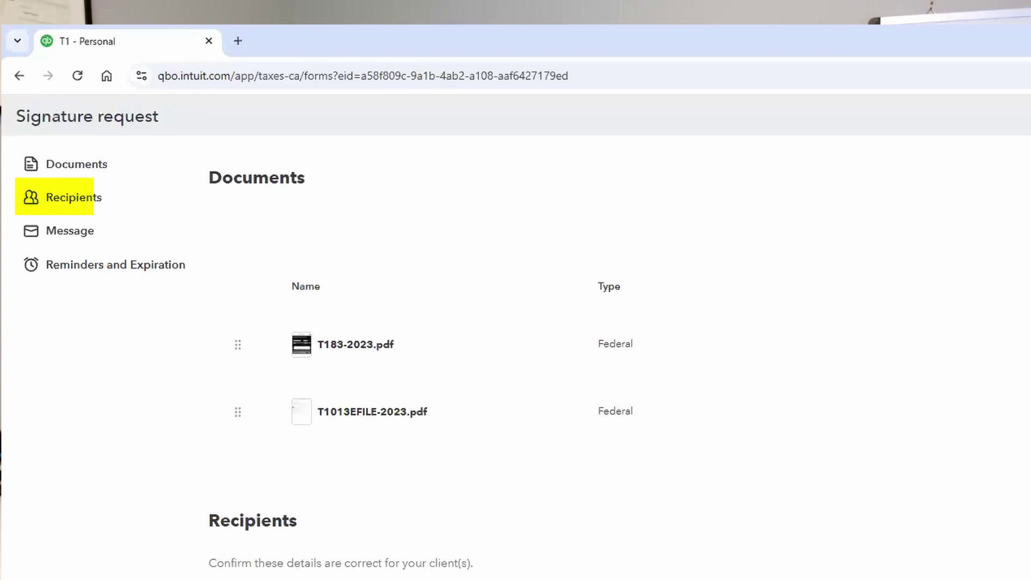
scroll(515, 354, down, 6)
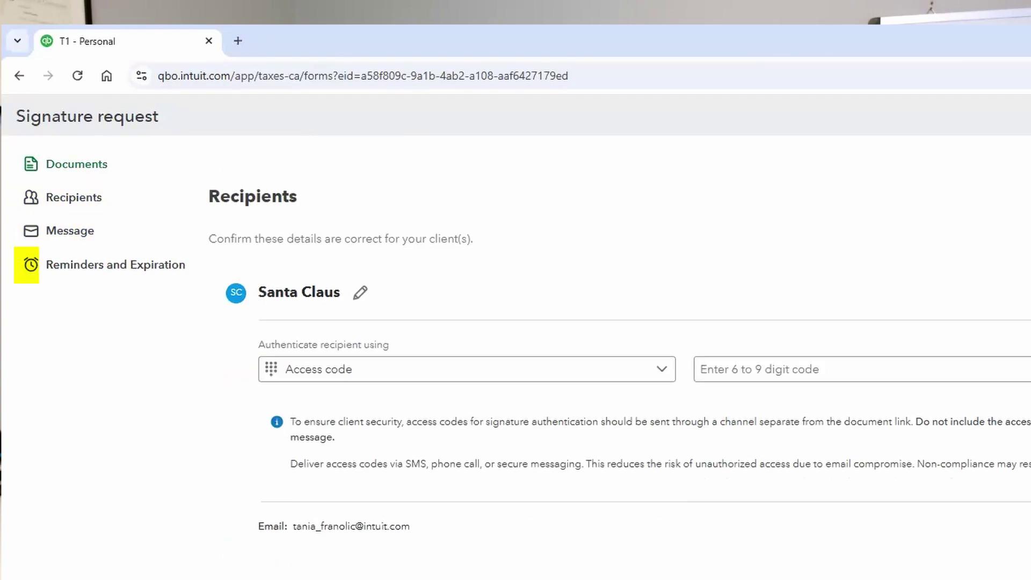
scroll(515, 354, up, 6)
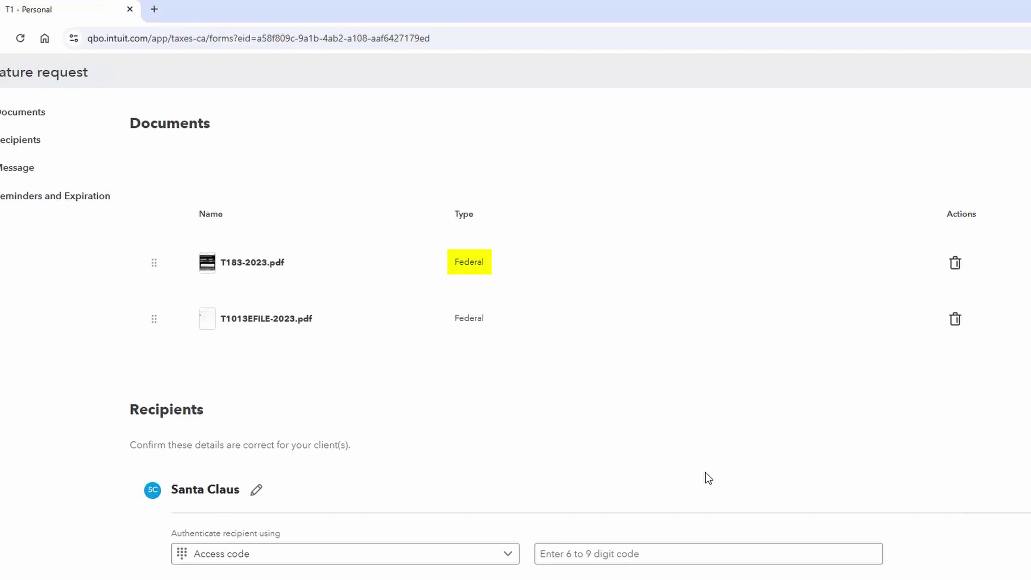
Upload Engagement Letter ProFile.pdf from Downloads and move it to the top of the Documents list.
click(958, 135)
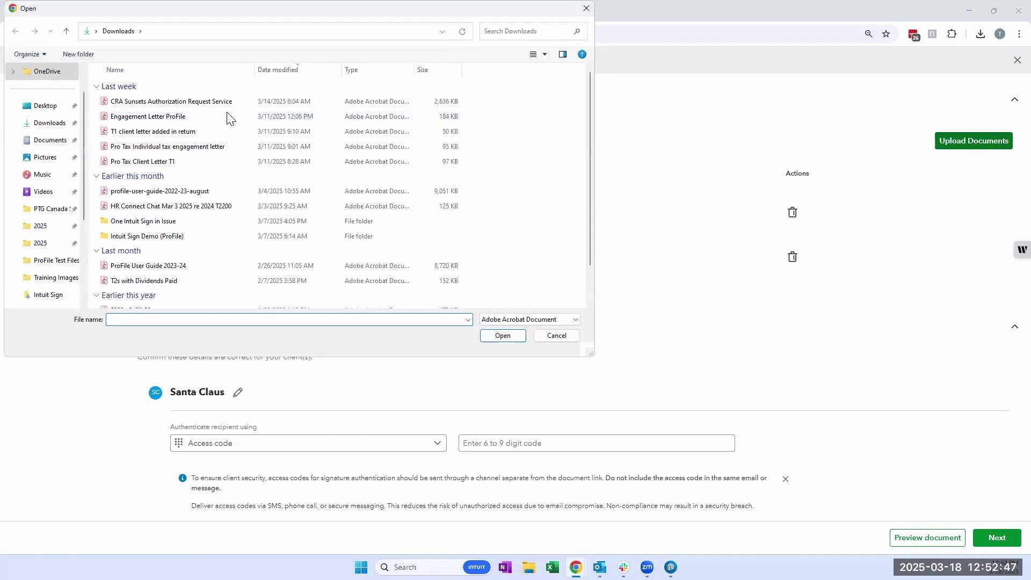
double_click(227, 117)
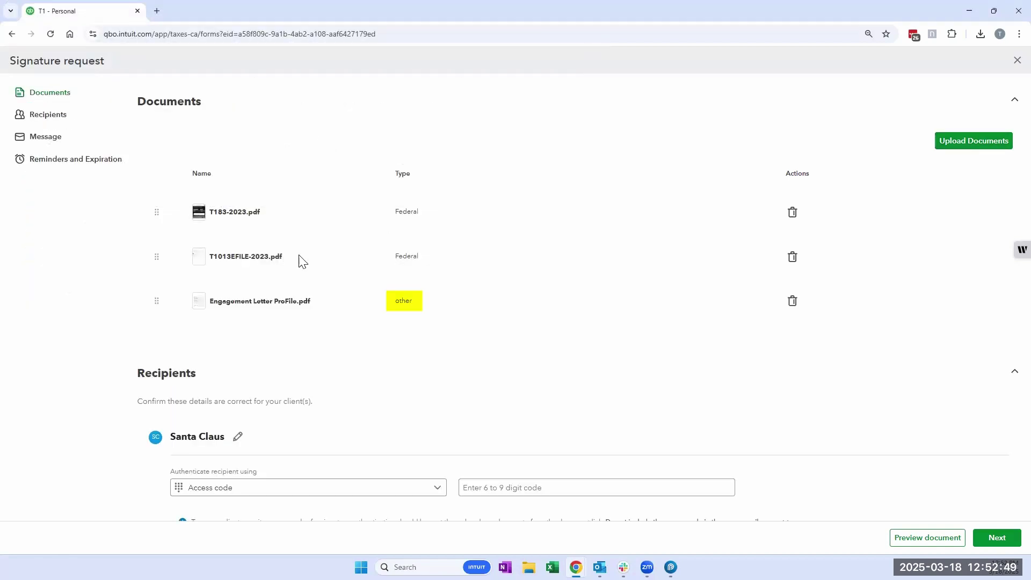
drag(155, 299, 155, 209)
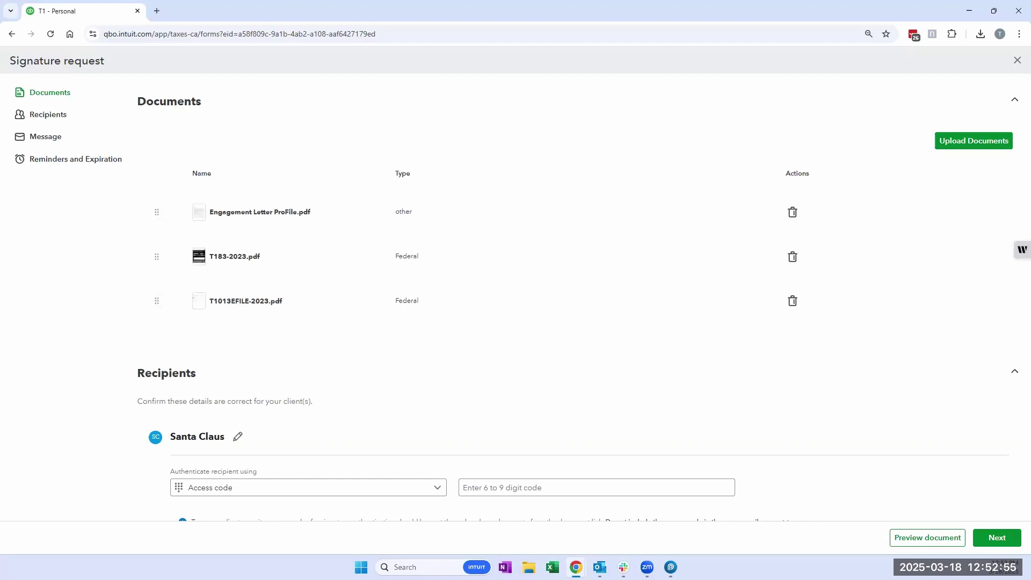
scroll(829, 302, down, 2)
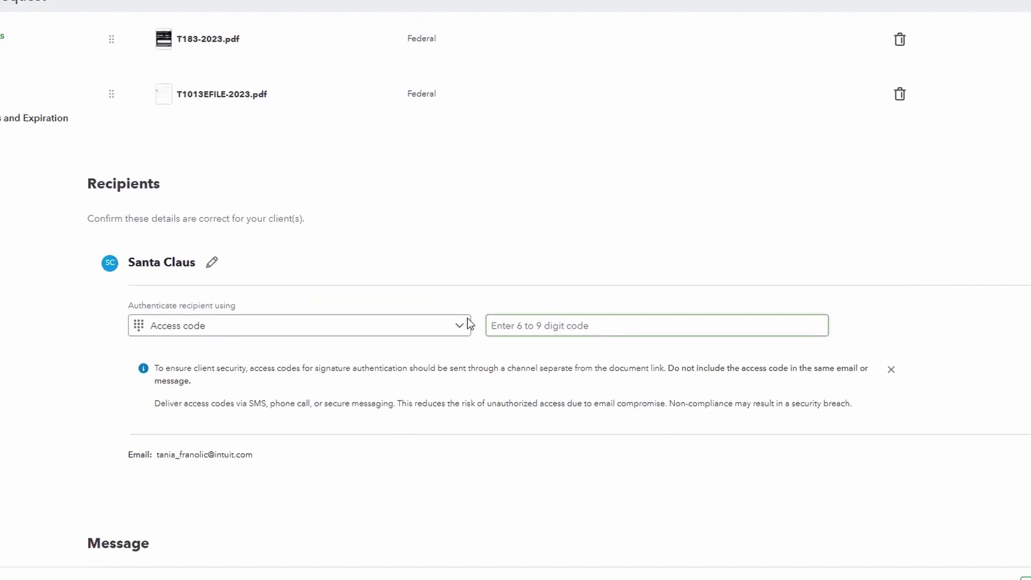
Keep Access code as the recipient authentication method and begin entering the access code.
click(460, 326)
click(460, 326)
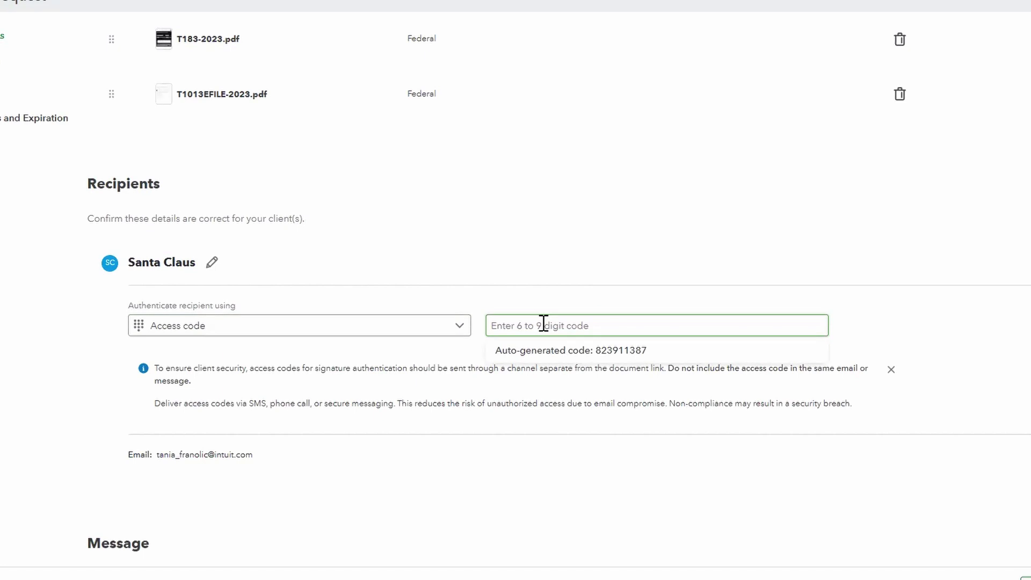
scroll(543, 333, up, 1)
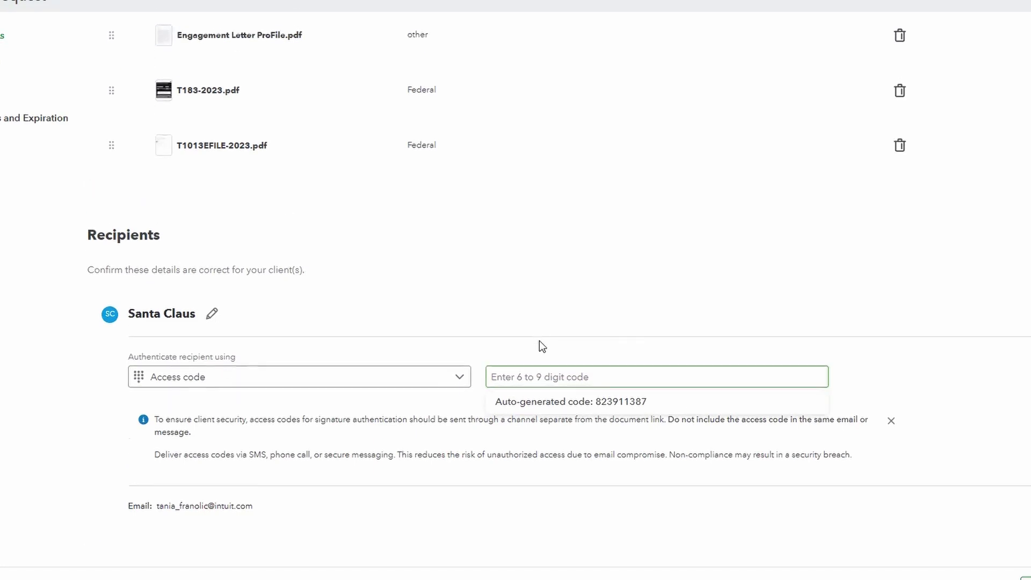
click(543, 396)
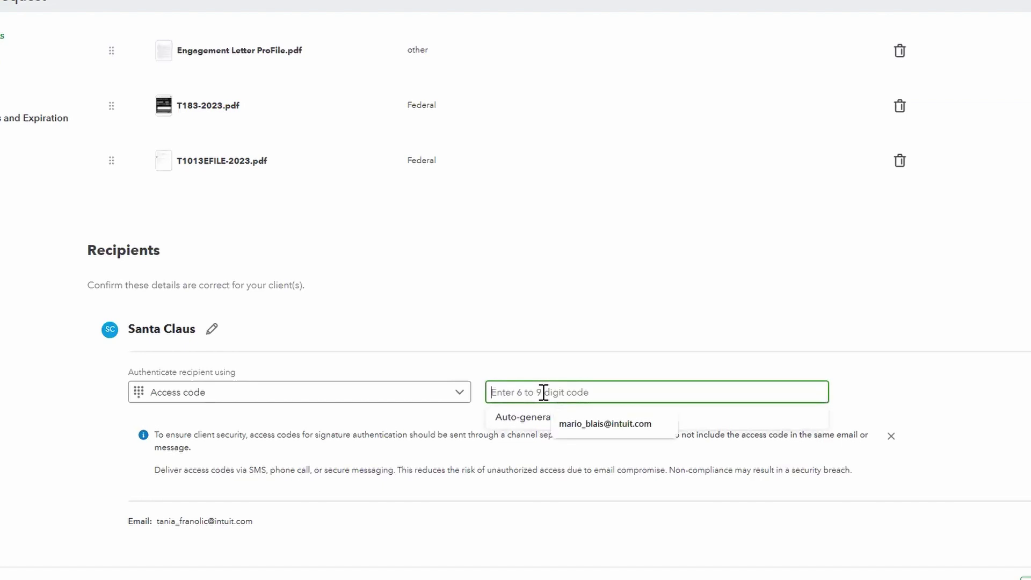
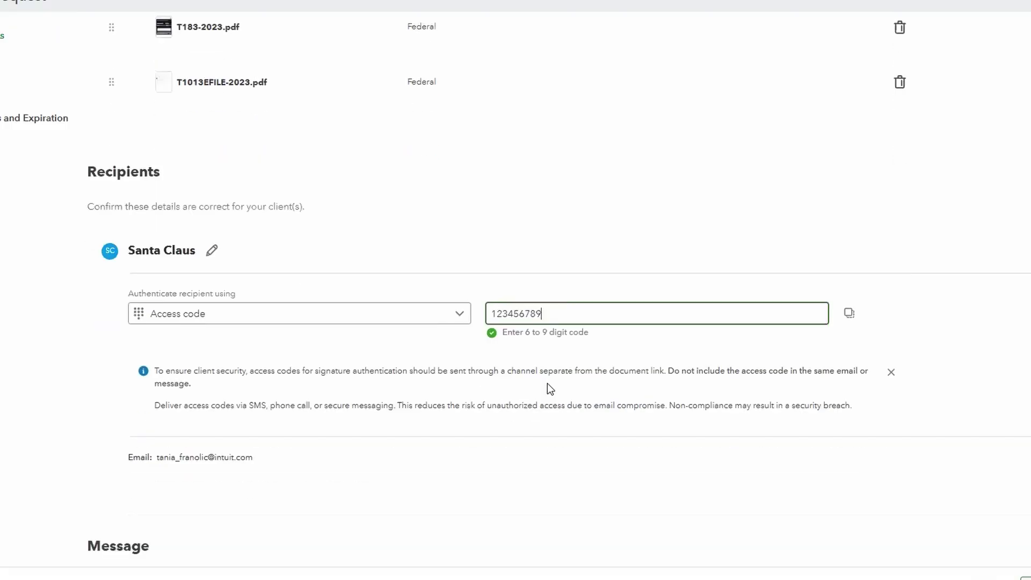
scroll(545, 387, down, 3)
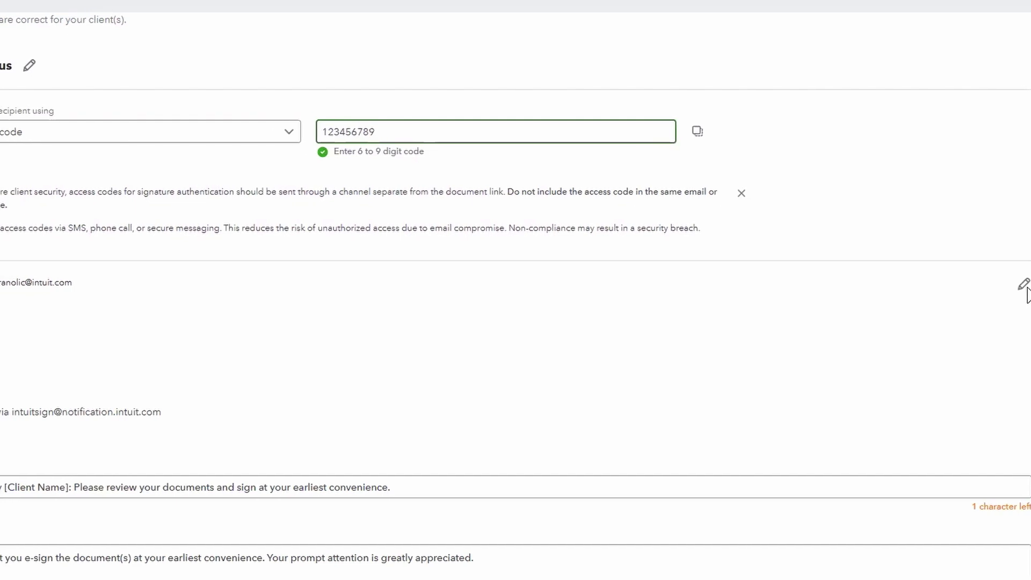
Inspect the recipient's email address in Edit Recipient, leaving it unchanged.
click(991, 283)
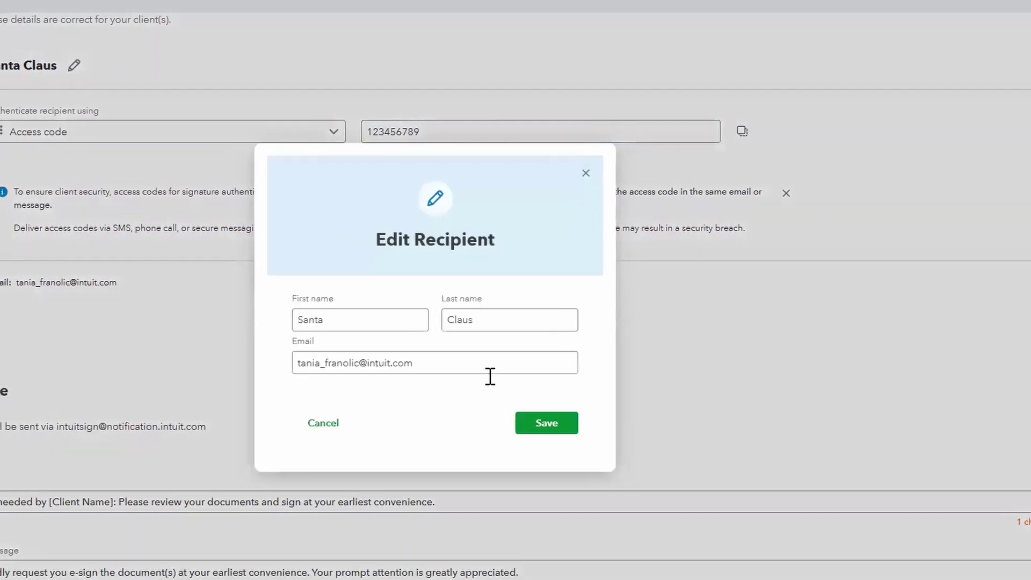
click(374, 363)
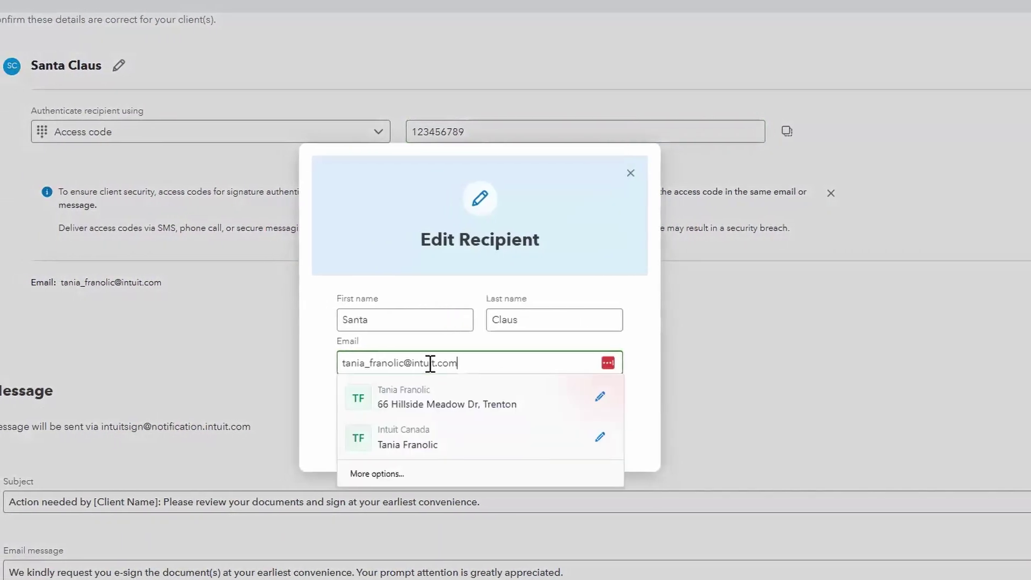
drag(413, 362, 320, 362)
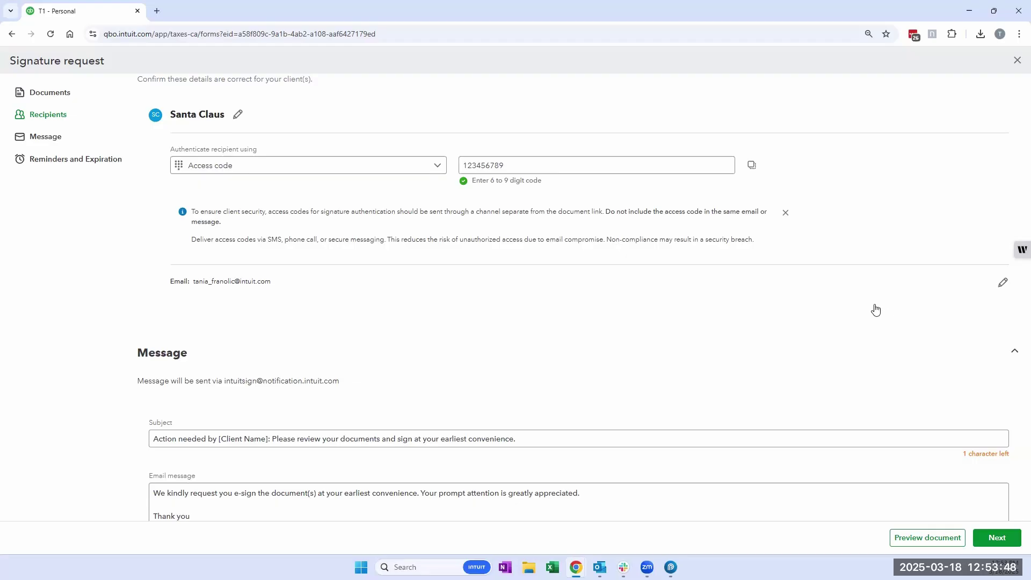
scroll(873, 308, down, 3)
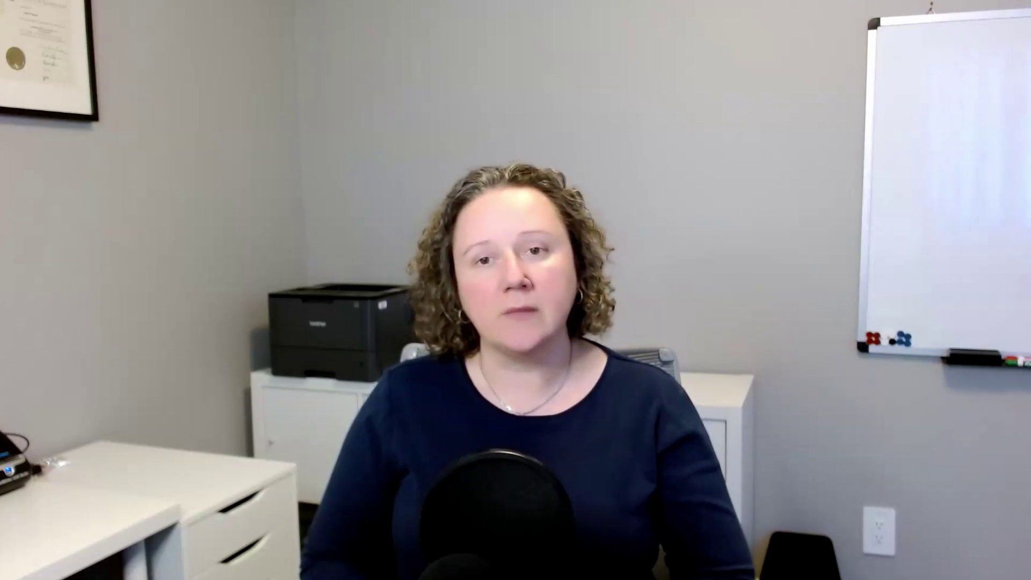
Show the Preview mail panel for the recipient's signature request email.
click(178, 395)
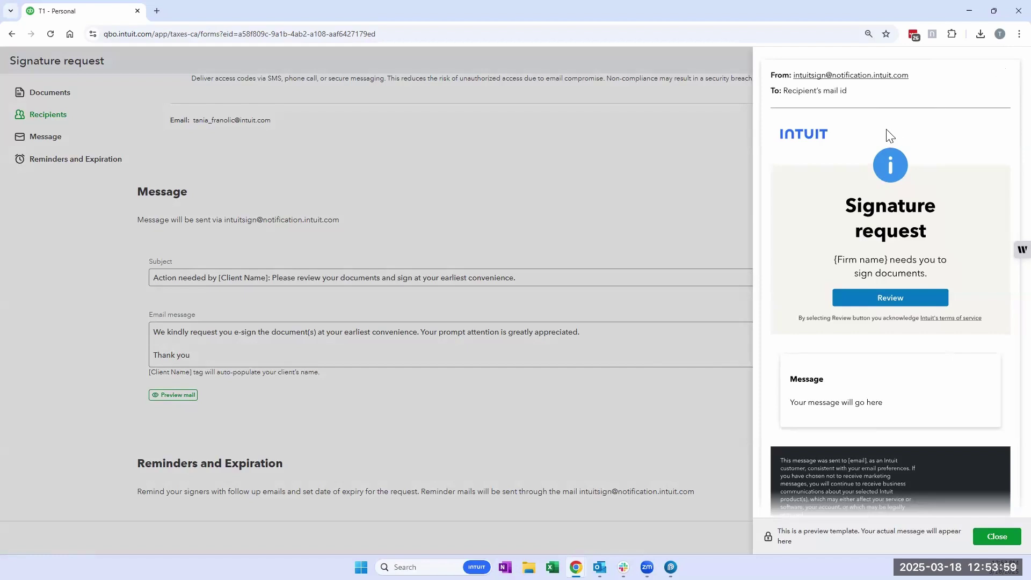
click(996, 536)
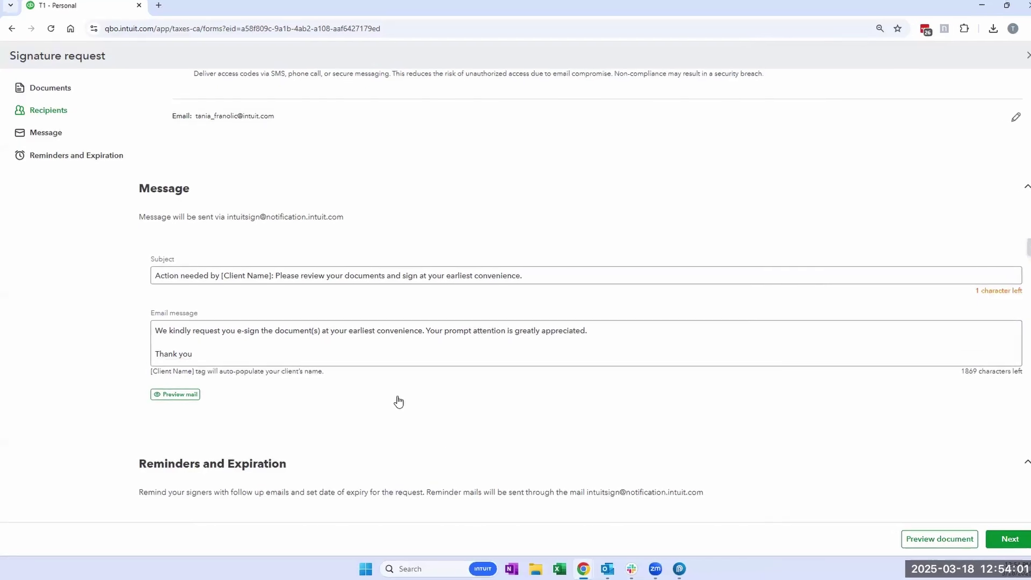
scroll(411, 400, down, 3)
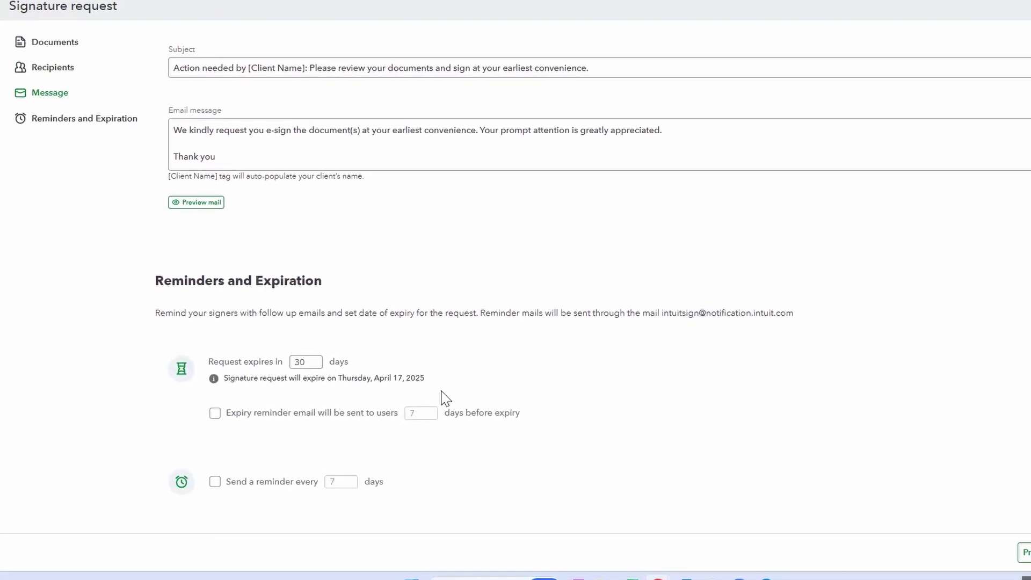
drag(309, 365, 283, 374)
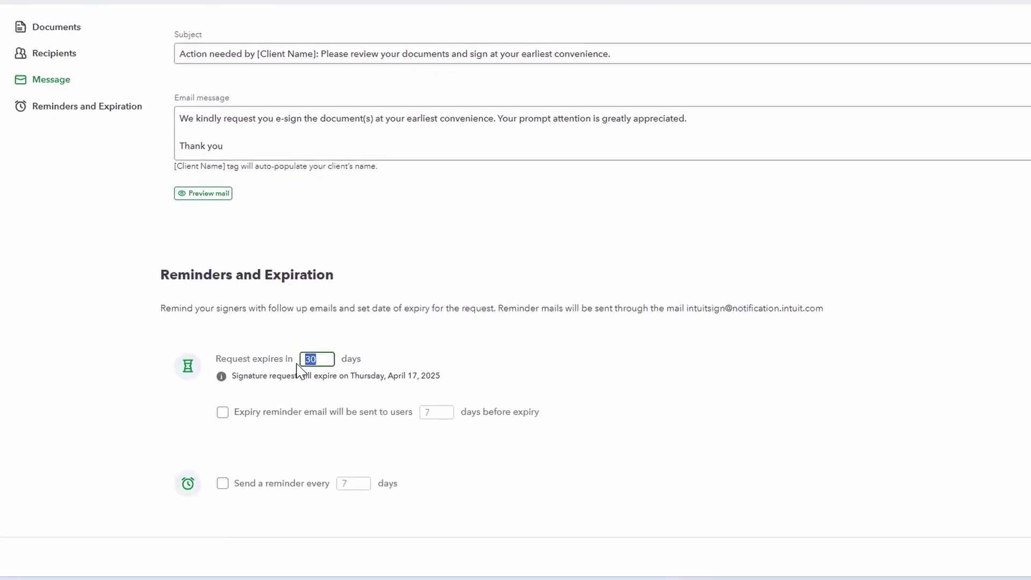
click(222, 413)
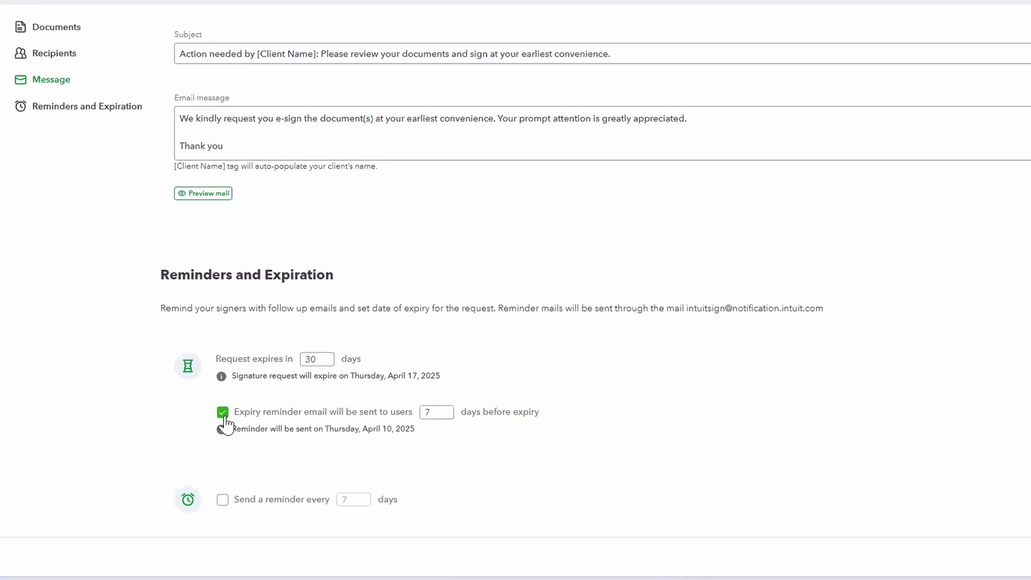
click(223, 414)
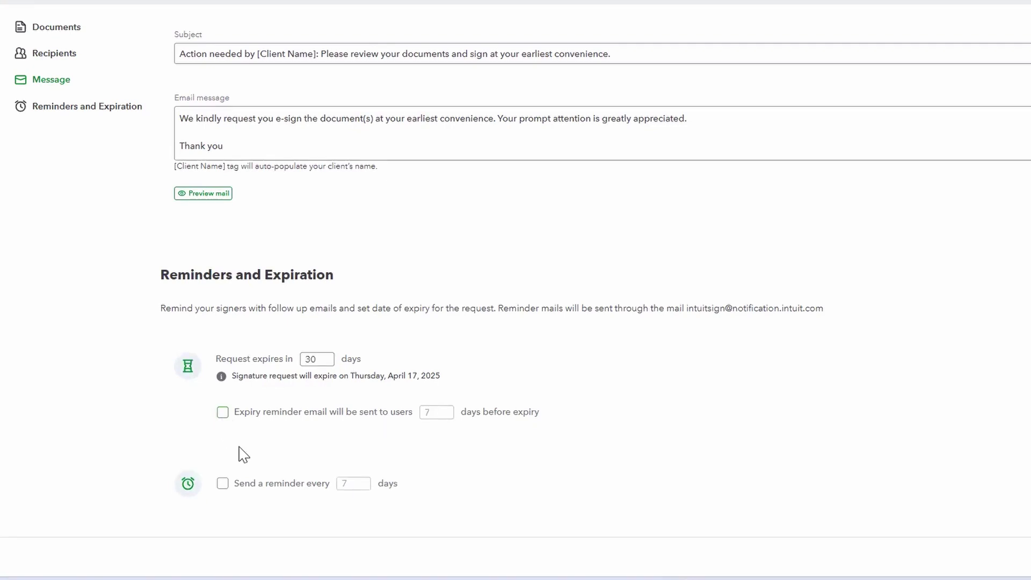
click(222, 483)
click(222, 484)
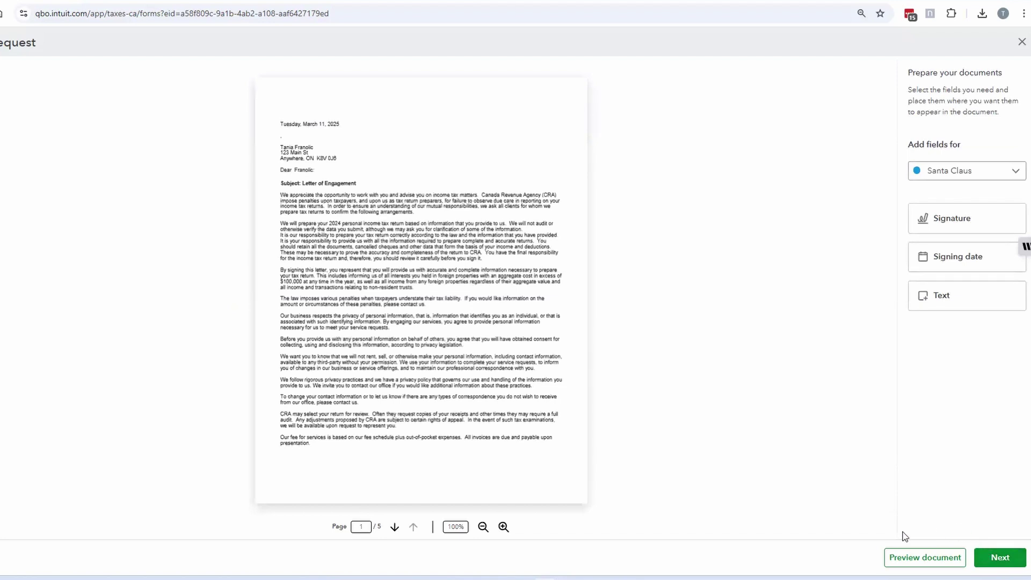
On page 2, drop Signature onto the Accepted by line and Signing date onto the Date line.
click(395, 528)
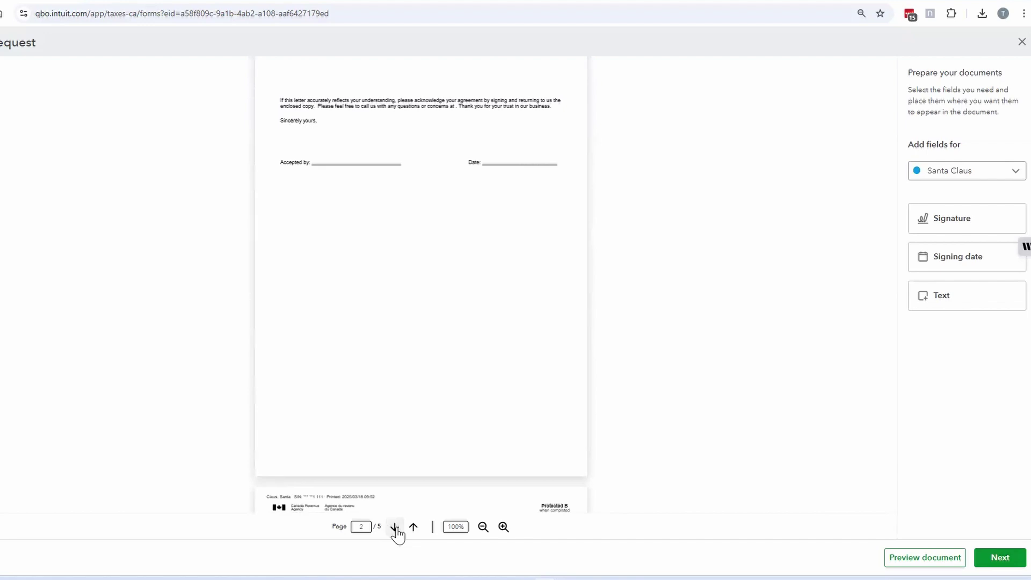
mouse_move(937, 232)
mouse_down()
mouse_move(540, 213)
mouse_move(311, 140)
mouse_up()
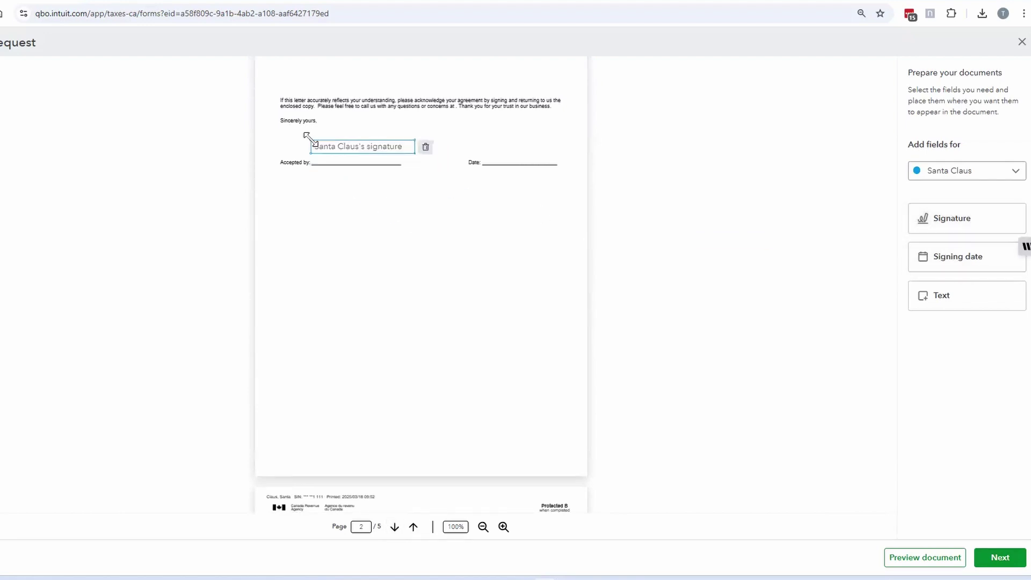
click(349, 157)
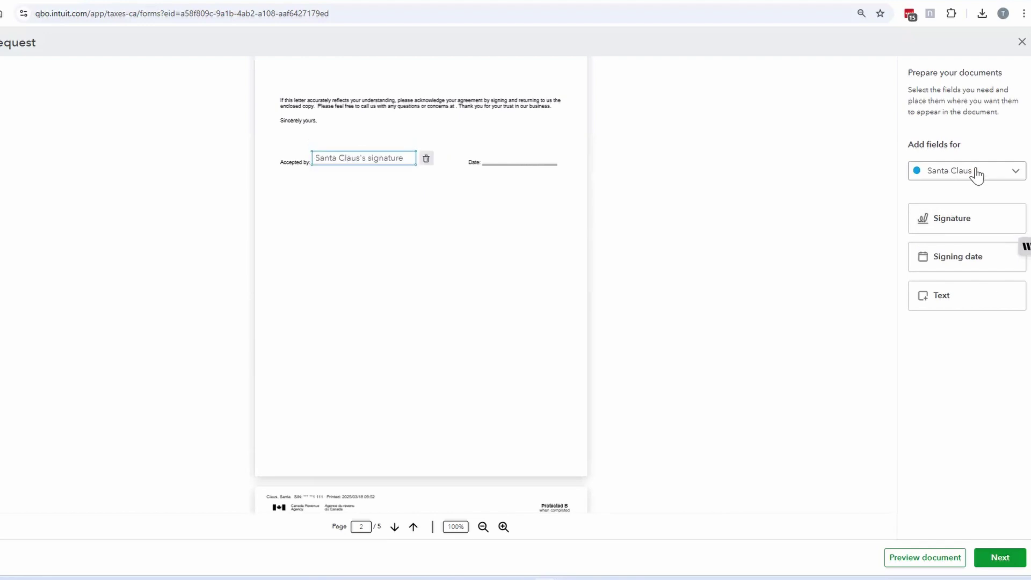
drag(957, 265, 516, 155)
click(586, 293)
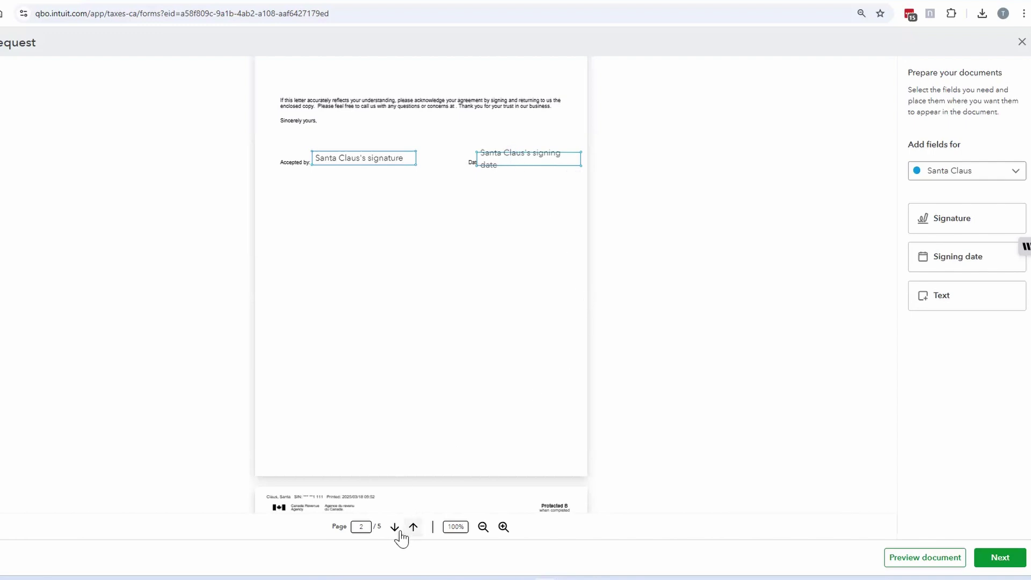
scroll(464, 478, down, 4)
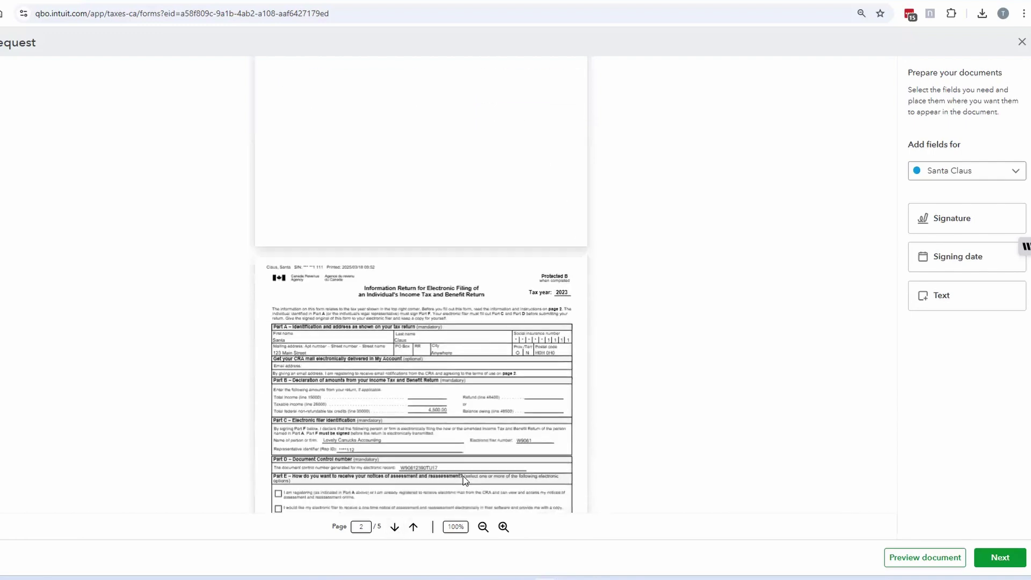
scroll(462, 476, down, 3)
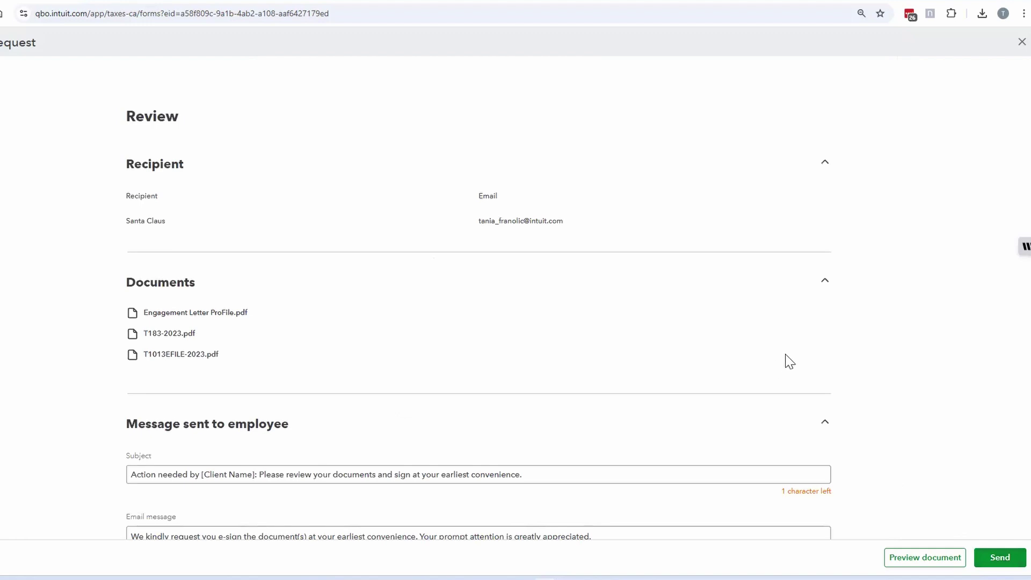
Send the signature request from the Review page and dismiss the confirmation with Got it.
scroll(788, 359, down, 3)
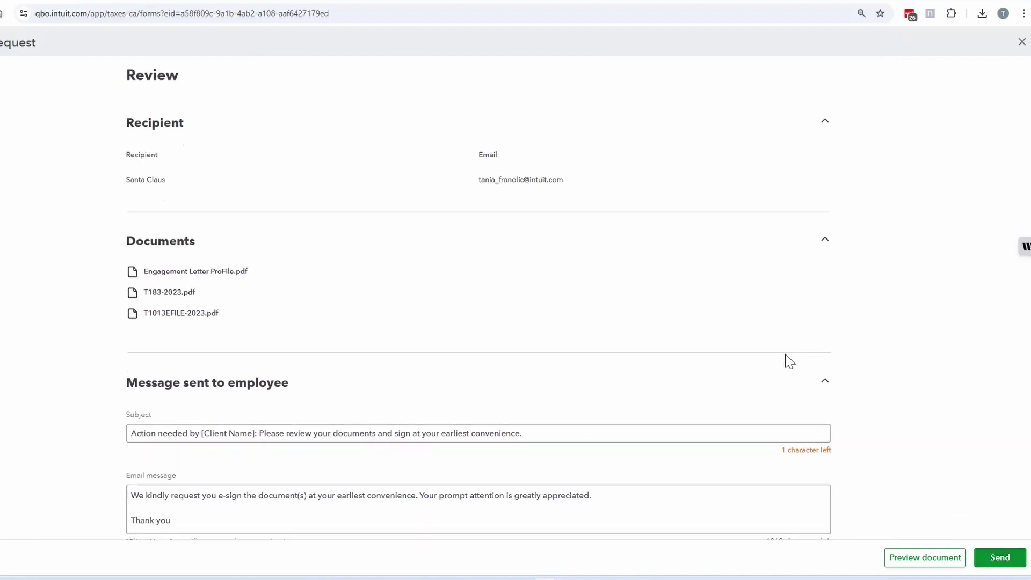
click(786, 354)
scroll(786, 355, down, 1)
scroll(787, 359, down, 2)
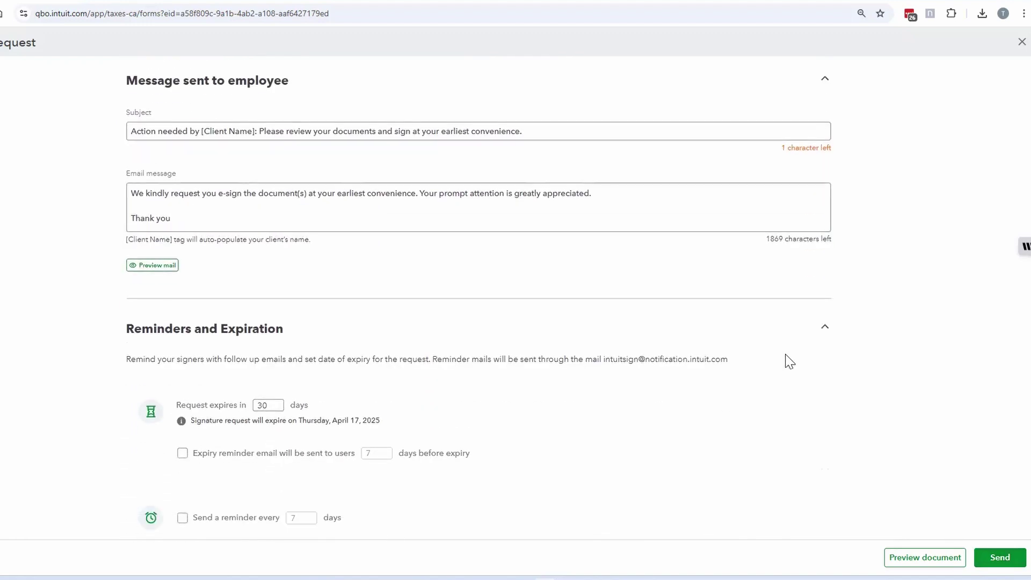
scroll(787, 361, down, 1)
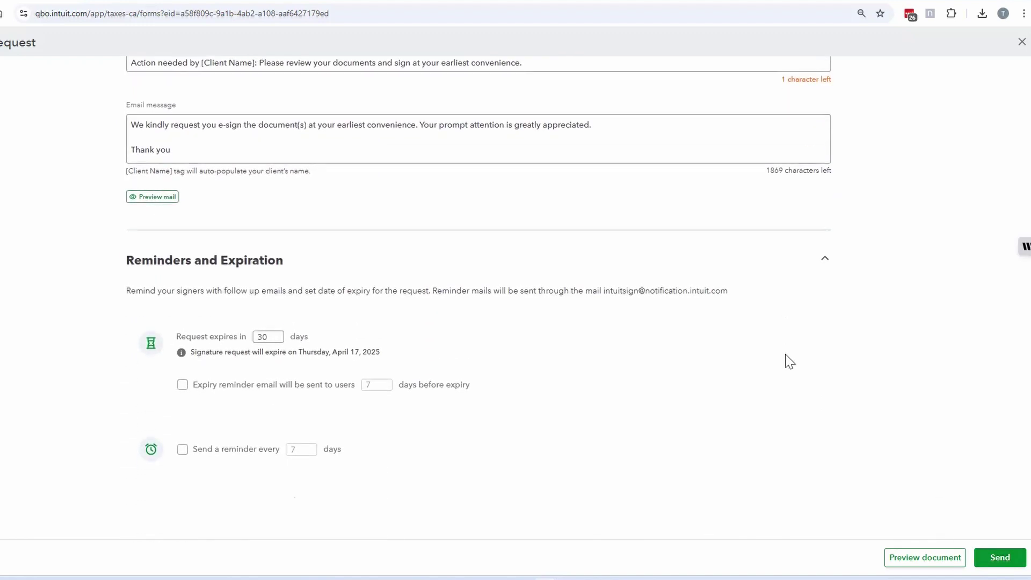
click(991, 567)
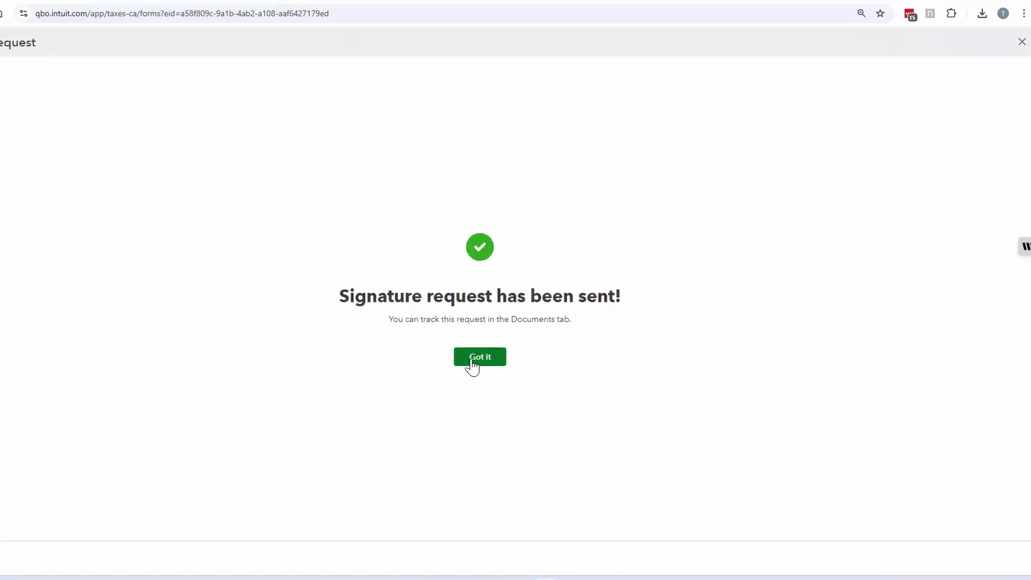
click(472, 361)
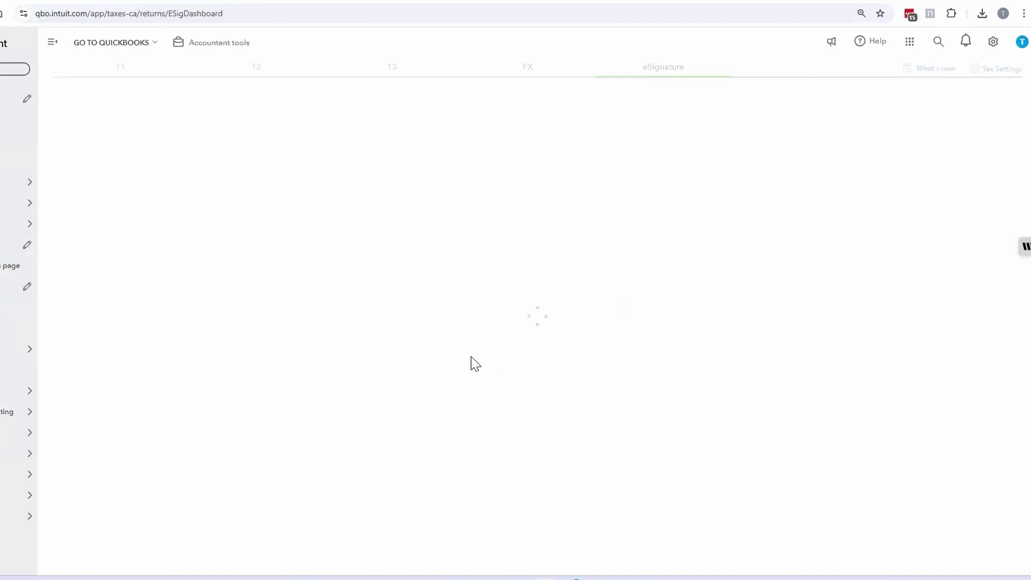
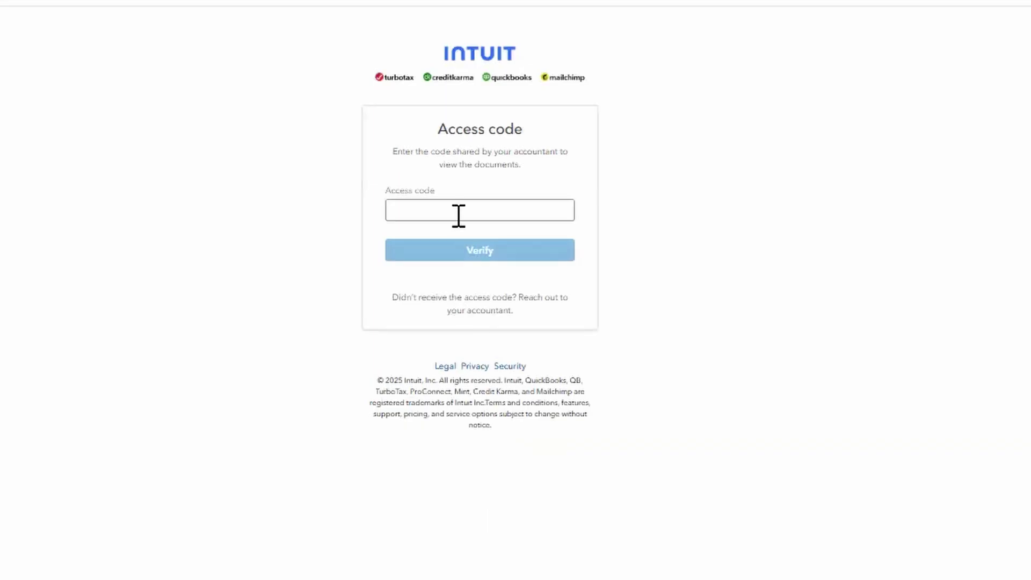
Enter the accountant's access code and verify it to open the Letter of Engagement.
click(457, 212)
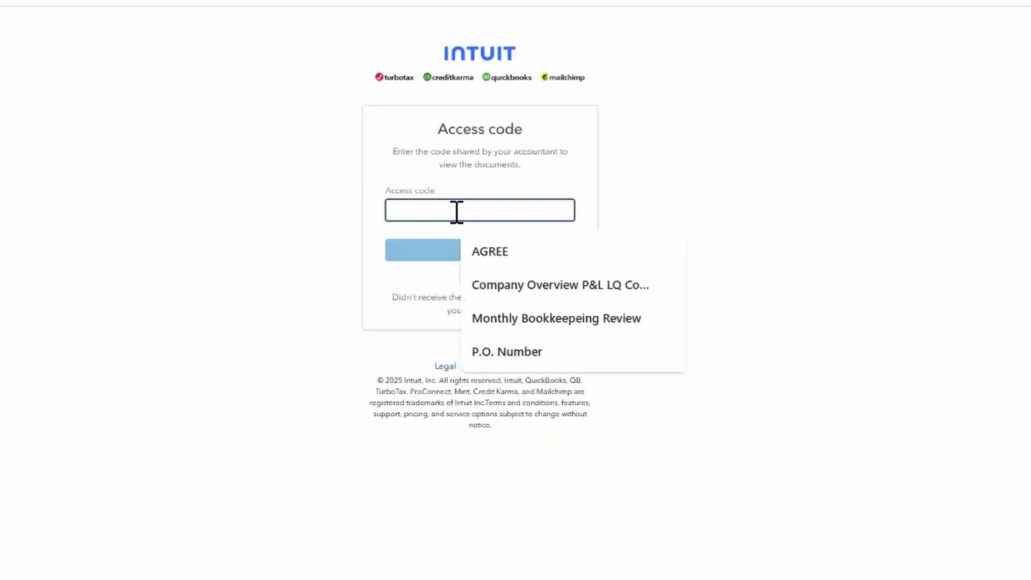
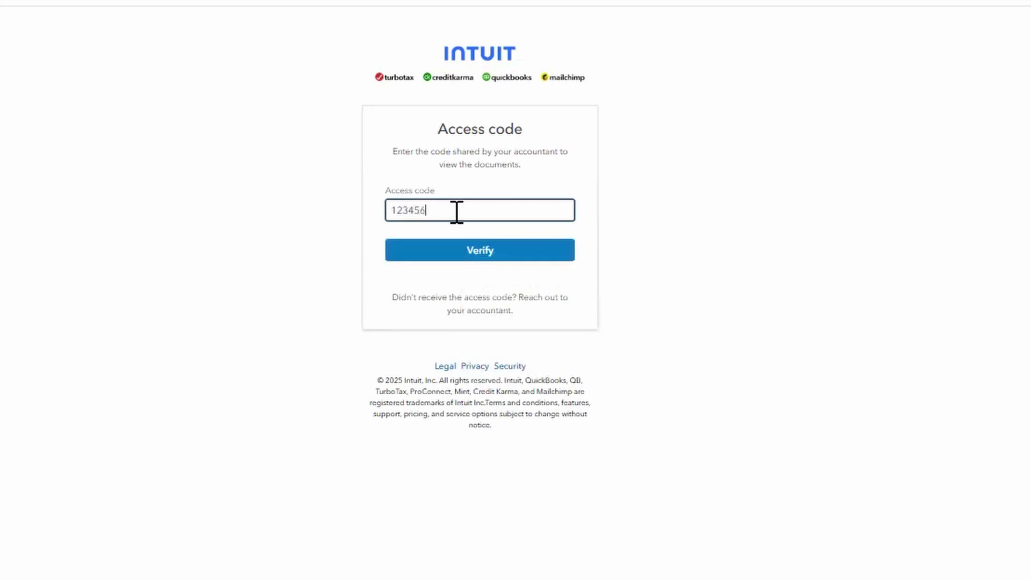
click(484, 262)
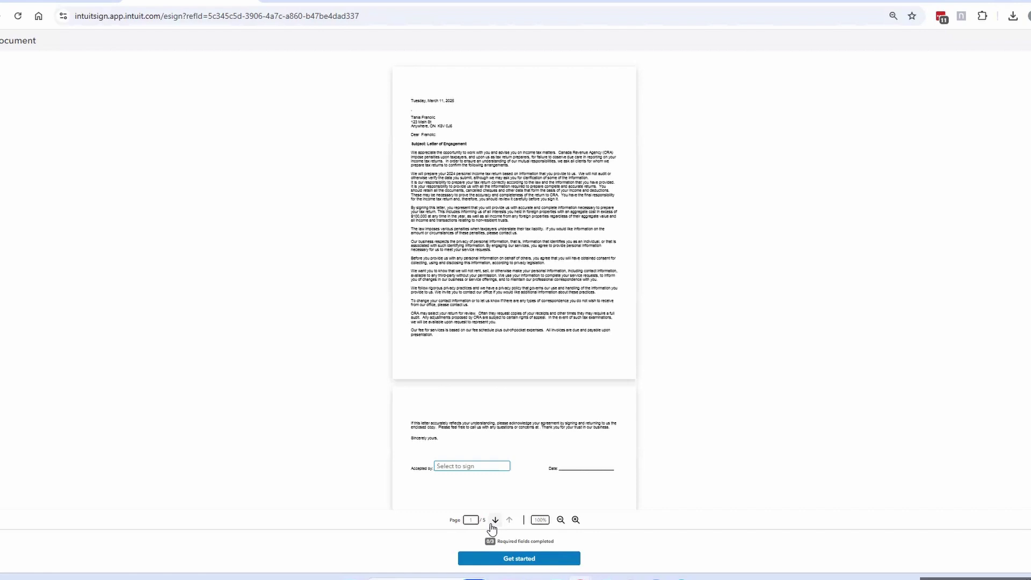
Sign the letter's acceptance line with a typed signature using the autofilled full legal name.
click(455, 469)
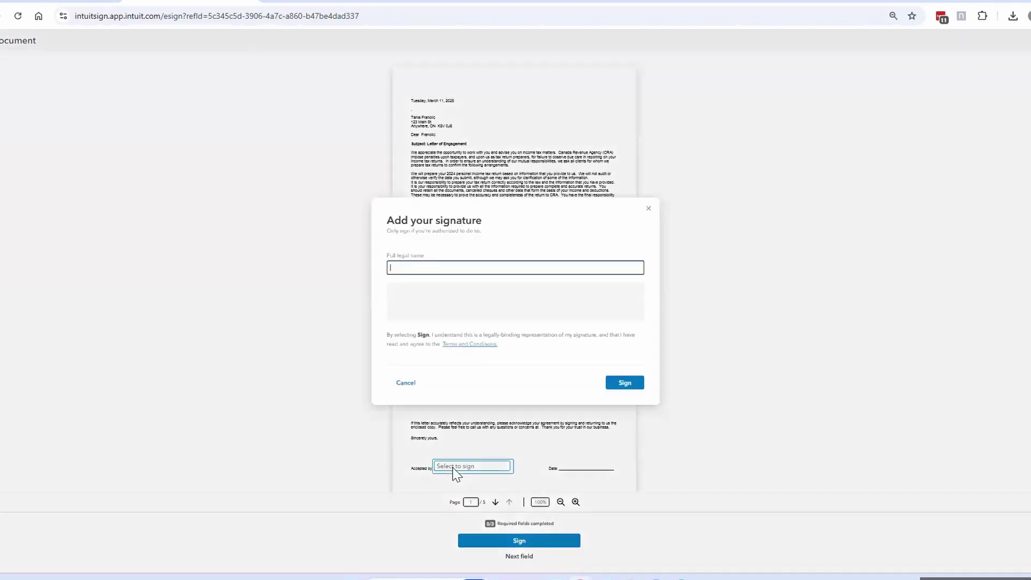
click(425, 272)
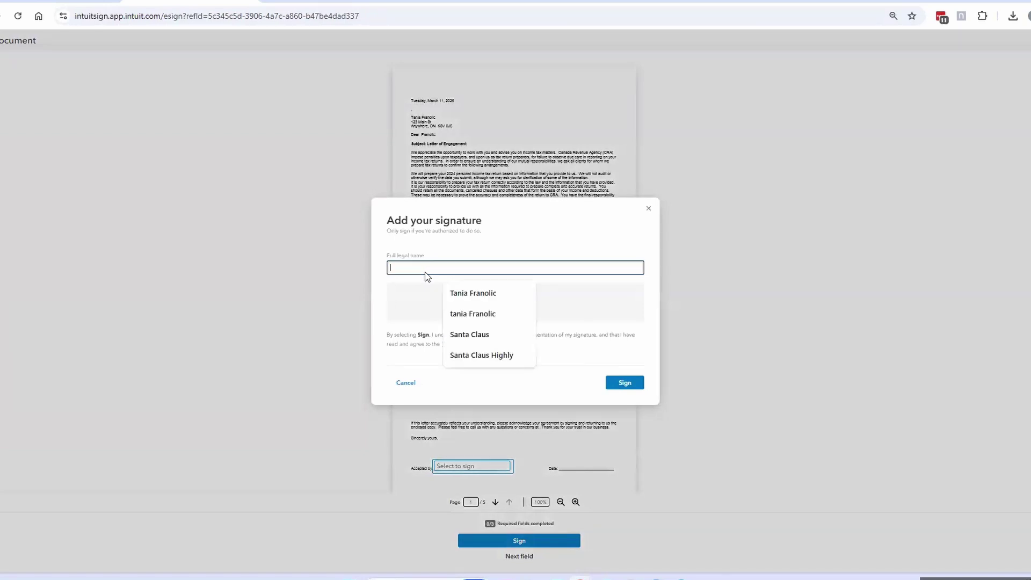
click(473, 334)
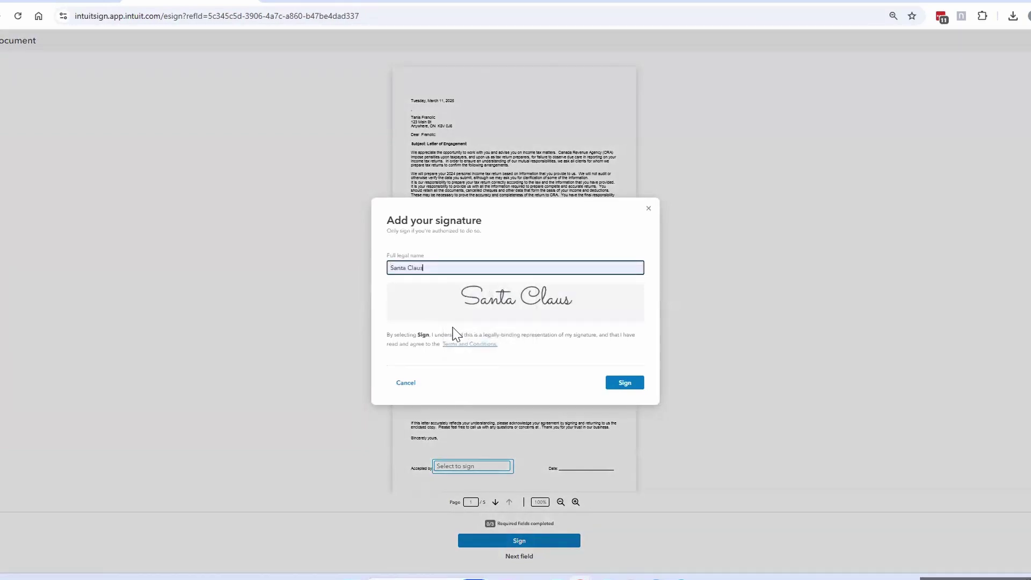
click(623, 394)
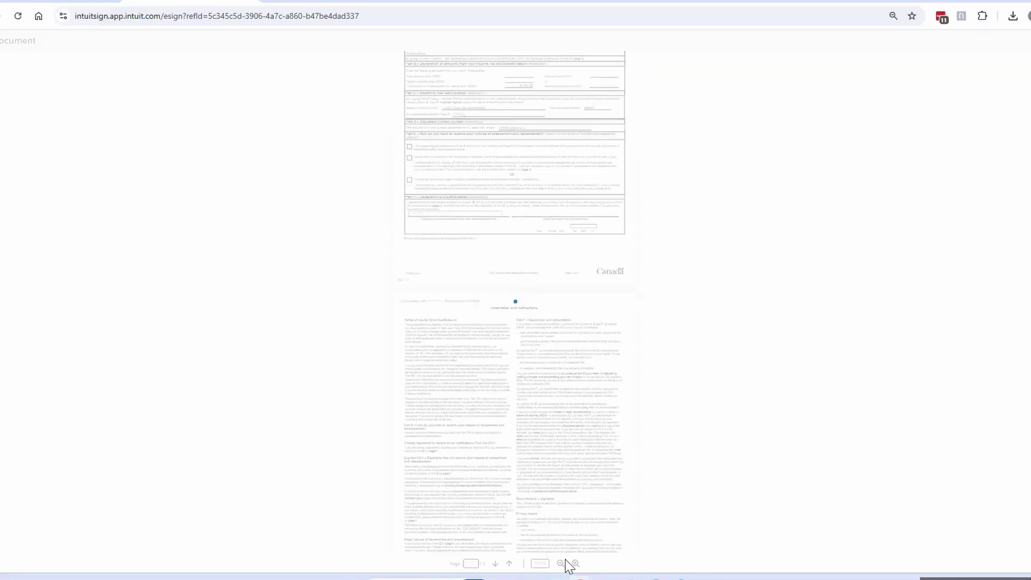